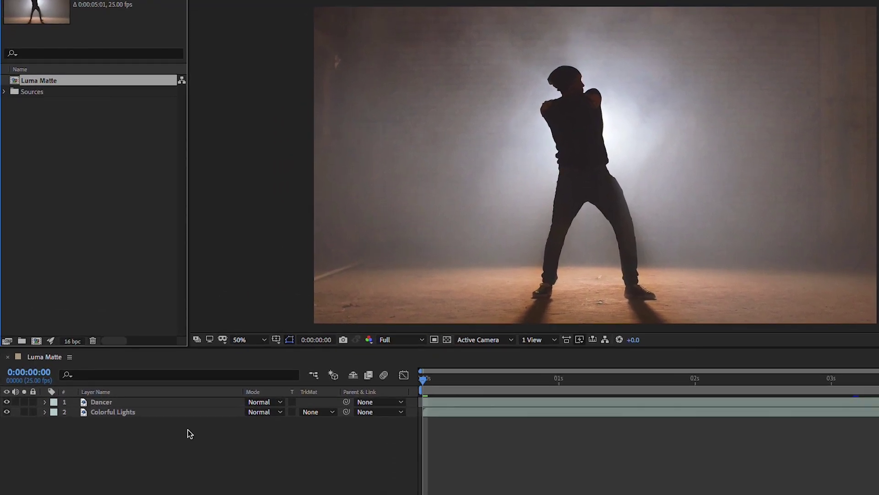
# Select the Dancer layer and move to about 0:00:01:19, where she has hands on hips.
pyautogui.click(103, 403)
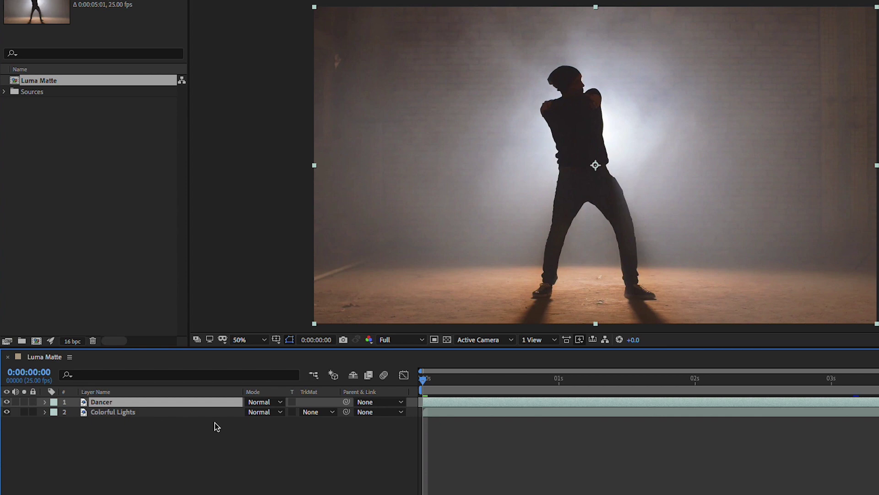
pyautogui.moveTo(451, 391)
pyautogui.mouseDown()
pyautogui.moveTo(694, 364)
pyautogui.moveTo(749, 377)
pyautogui.moveTo(662, 390)
pyautogui.mouseUp()
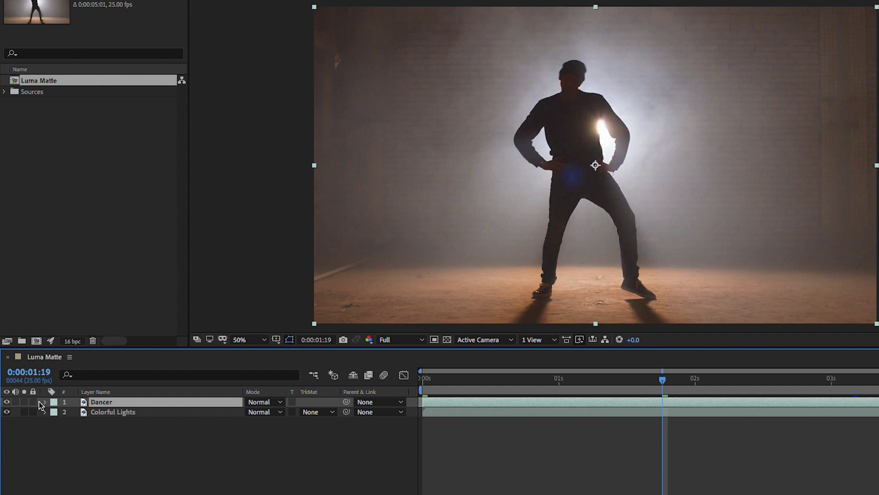
pyautogui.click(7, 402)
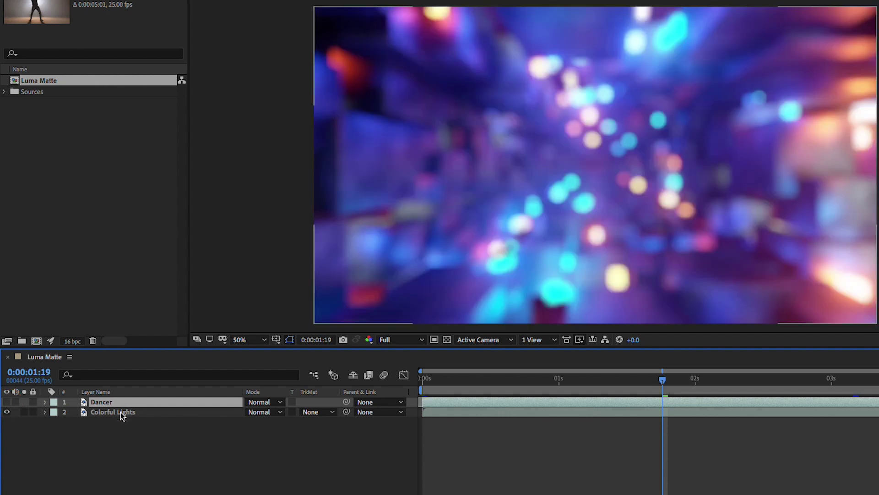
pyautogui.click(120, 412)
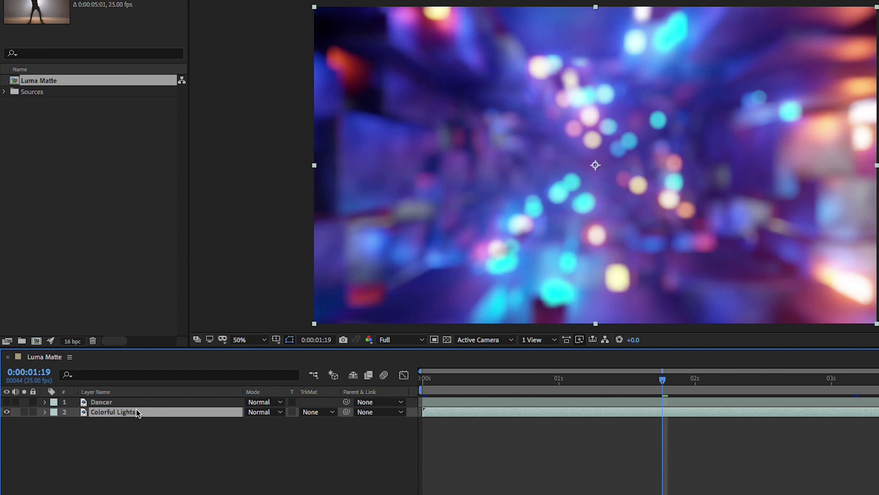
pyautogui.click(6, 401)
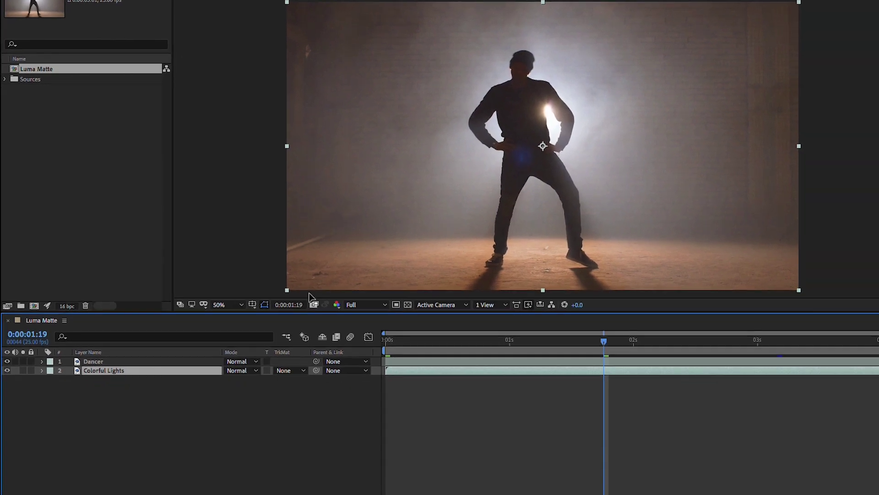
# Set Colorful Lights' track matte to Luma Matte "Dancer" after trying Alpha Matte.
pyautogui.click(256, 490)
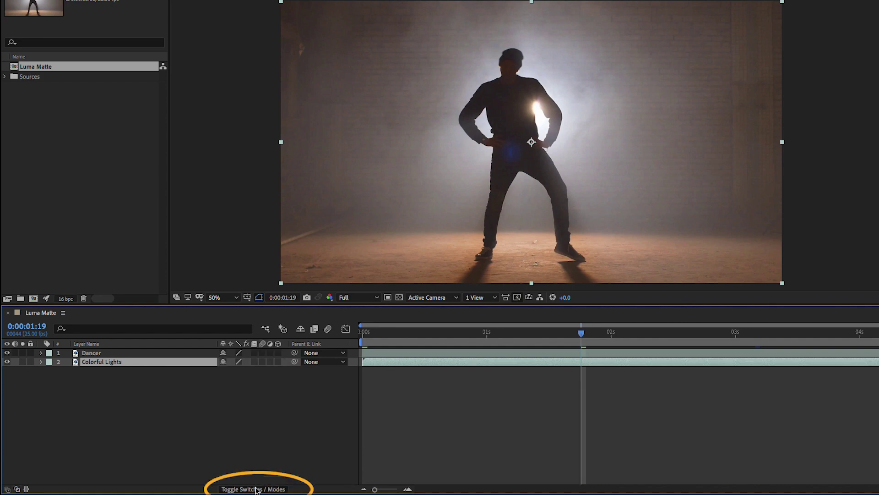
pyautogui.click(256, 489)
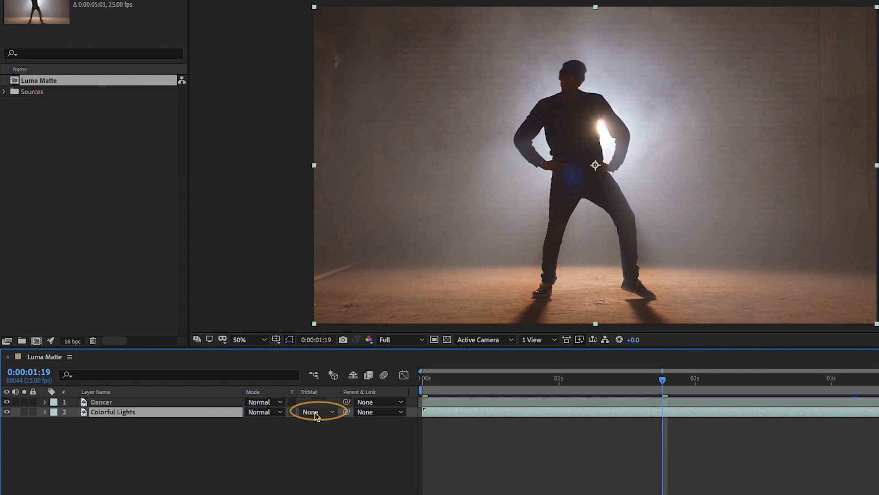
pyautogui.click(315, 411)
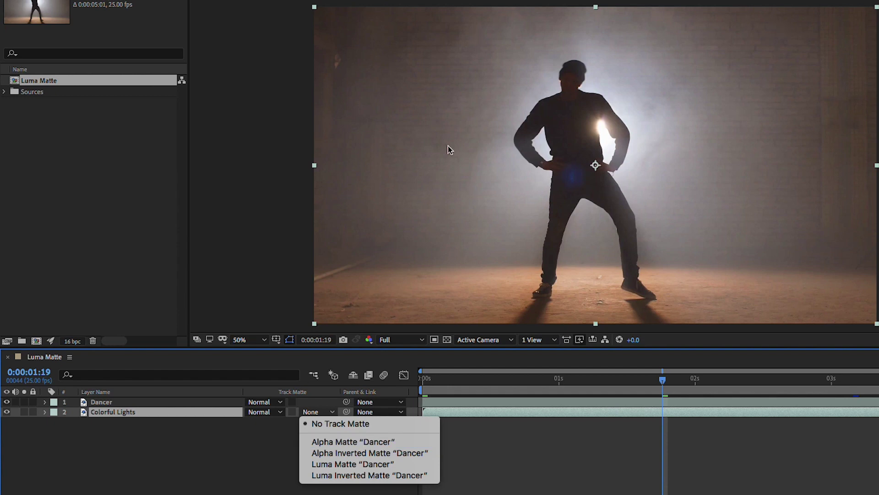
pyautogui.click(397, 443)
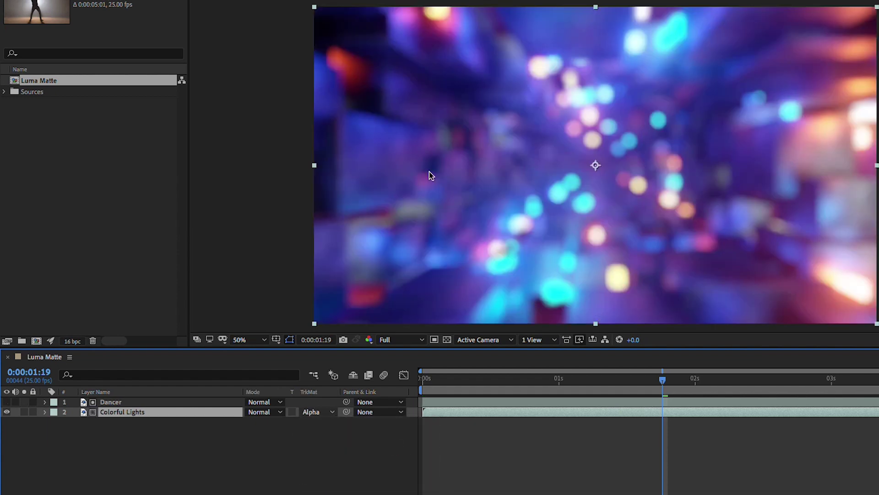
pyautogui.click(326, 414)
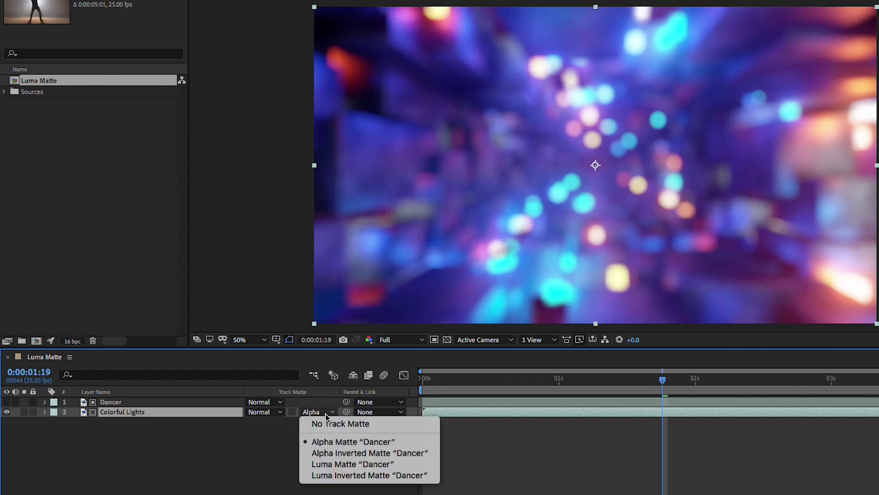
pyautogui.click(330, 463)
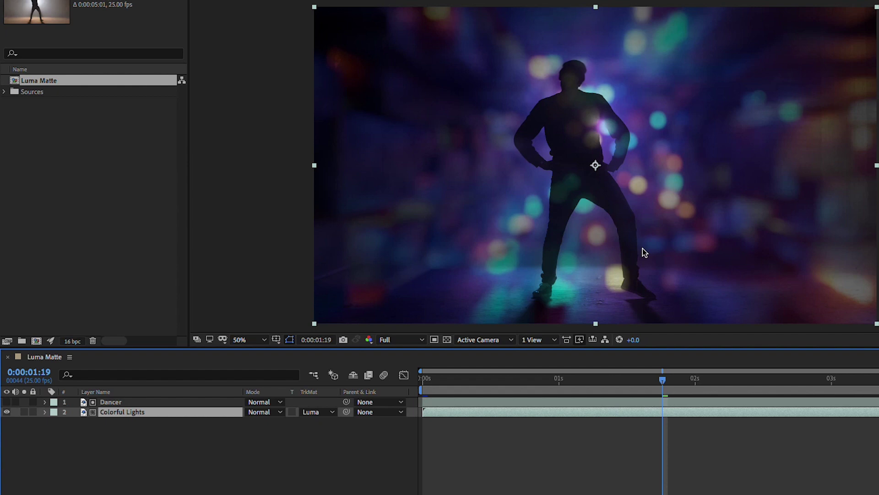
pyautogui.moveTo(658, 379)
pyautogui.mouseDown()
pyautogui.moveTo(522, 384)
pyautogui.moveTo(634, 381)
pyautogui.mouseUp()
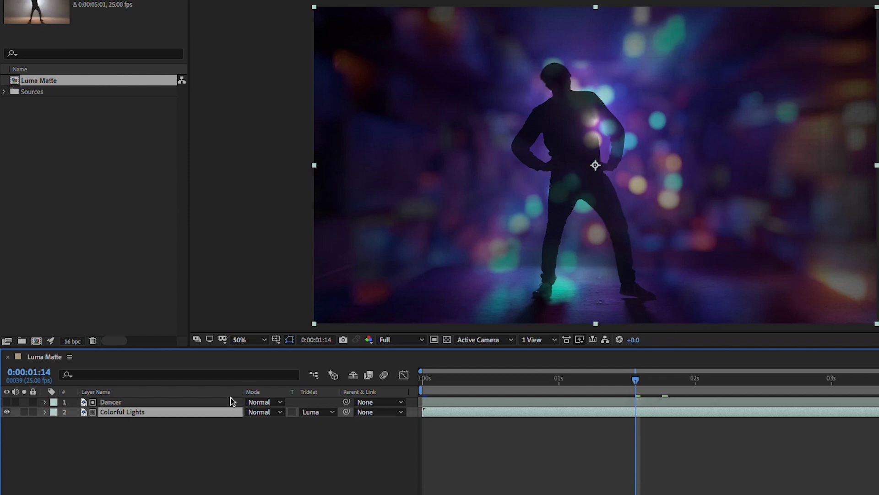
# Turn the Dancer layer's visibility back on to show its smoky footage.
pyautogui.click(132, 403)
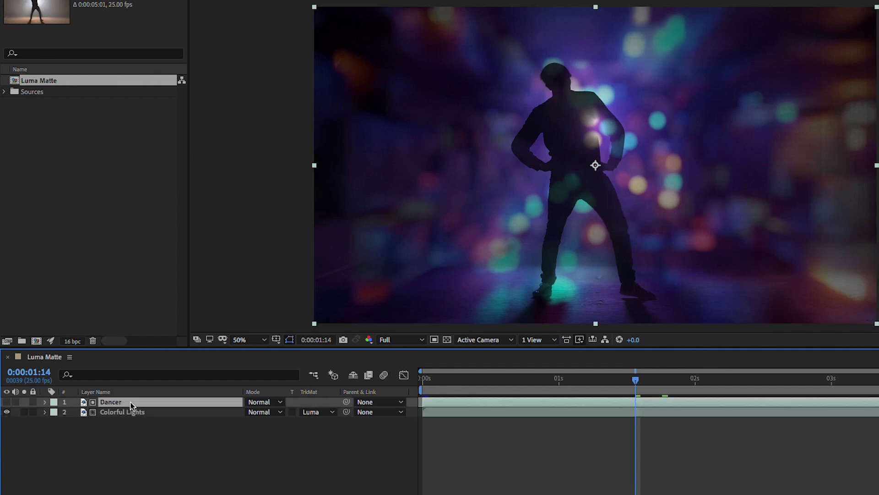
pyautogui.click(7, 402)
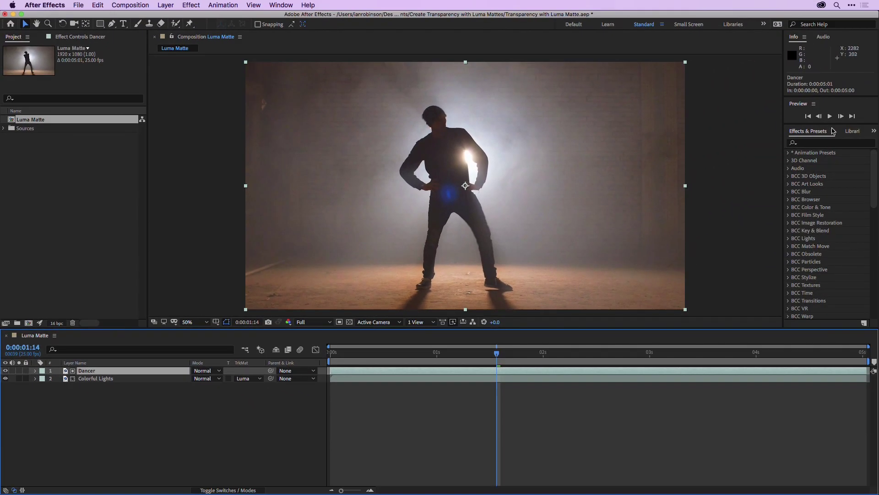
# Apply Black & White to Dancer, test the Magentas value, then undo it.
pyautogui.click(823, 142)
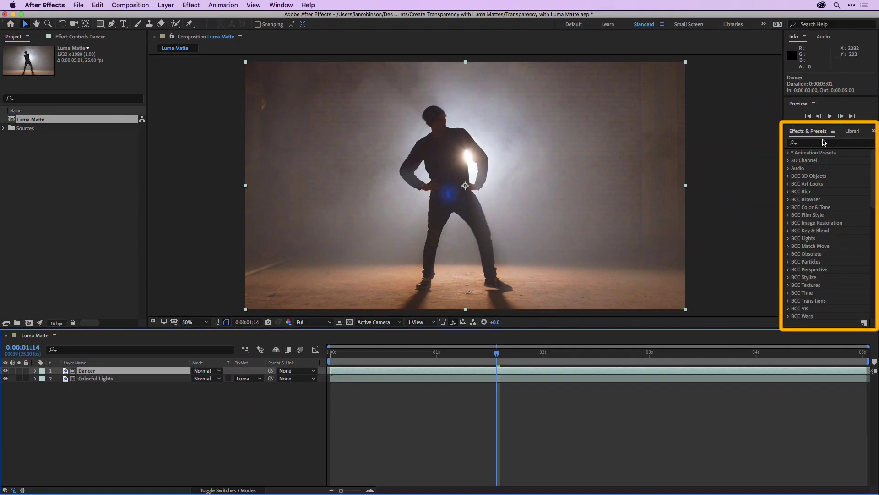
pyautogui.write('Black')
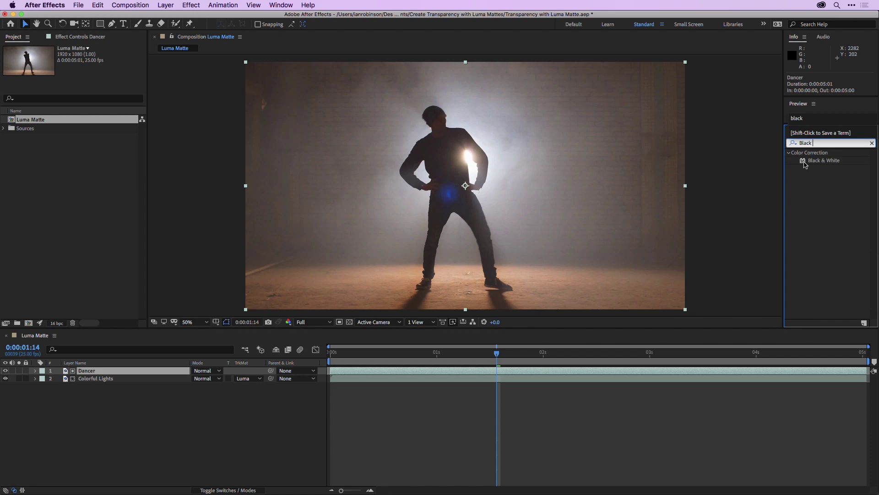
pyautogui.moveTo(806, 161); pyautogui.dragTo(564, 198)
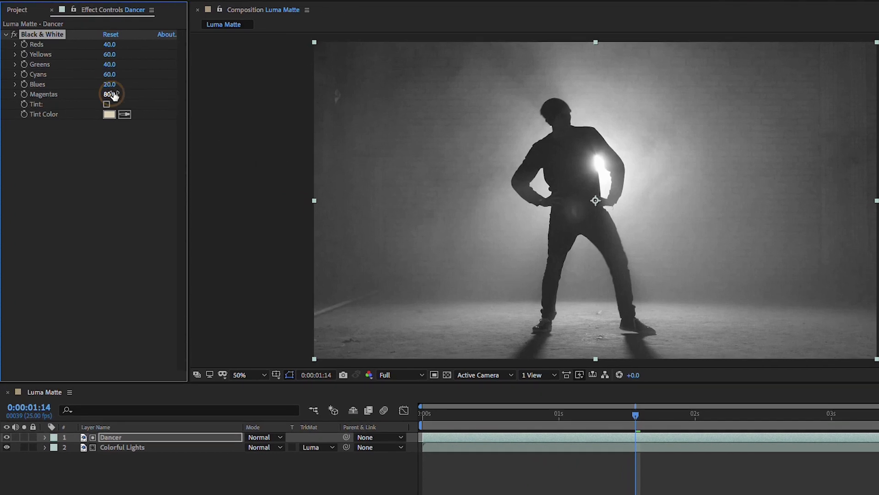
pyautogui.moveTo(113, 95); pyautogui.dragTo(151, 92)
pyautogui.hotkey('ctrl', 'z')
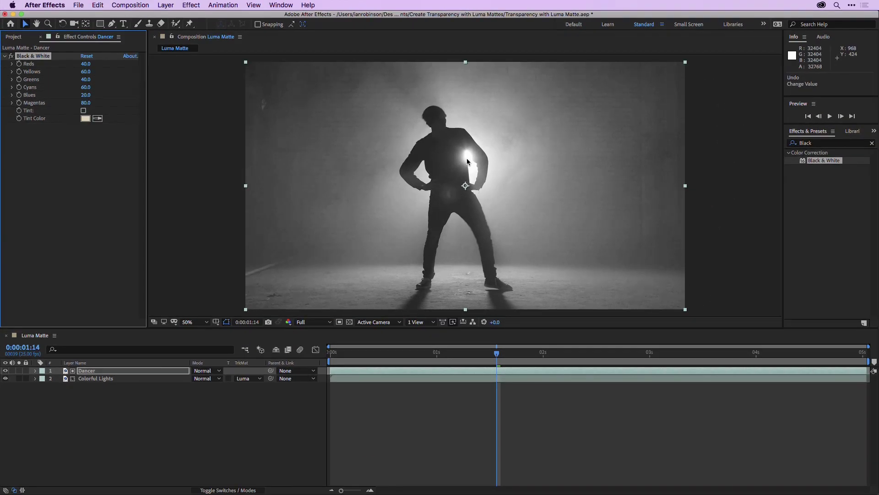
# Search for "levels" and apply the Levels effect to the Dancer layer.
pyautogui.click(824, 144)
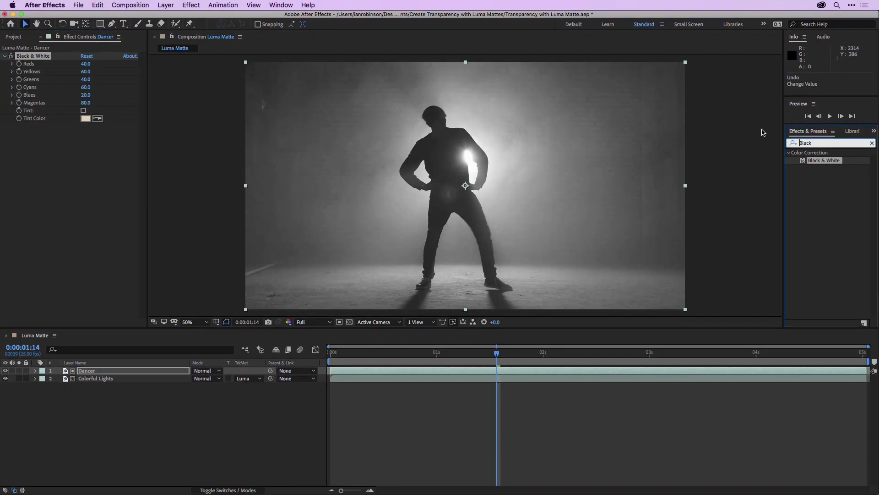
pyautogui.click(872, 143)
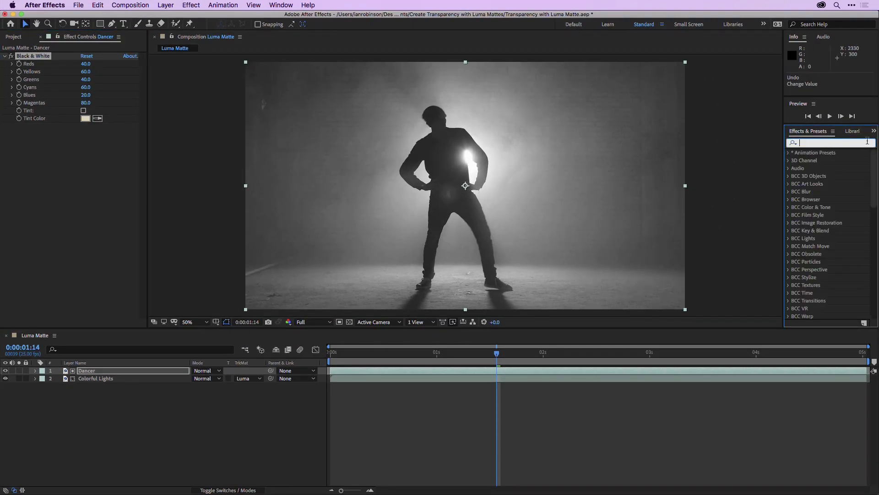
pyautogui.write('levels')
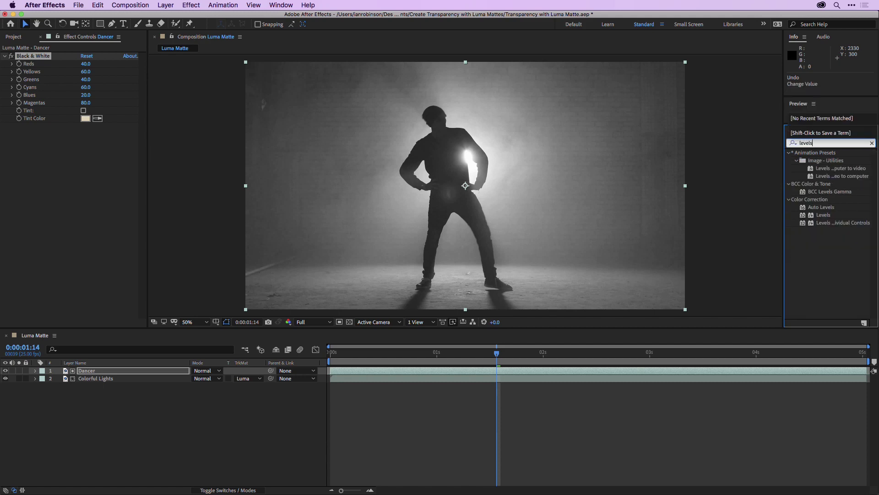
pyautogui.moveTo(802, 219); pyautogui.dragTo(803, 221)
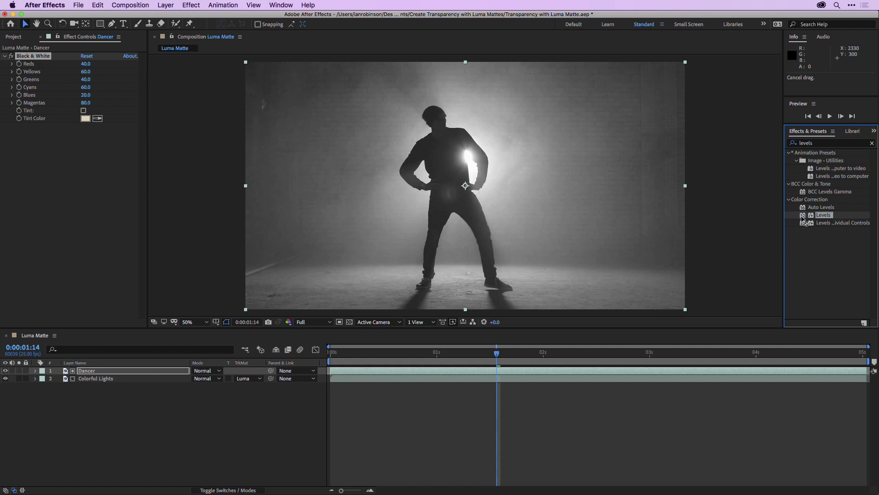
pyautogui.moveTo(802, 219); pyautogui.dragTo(601, 236)
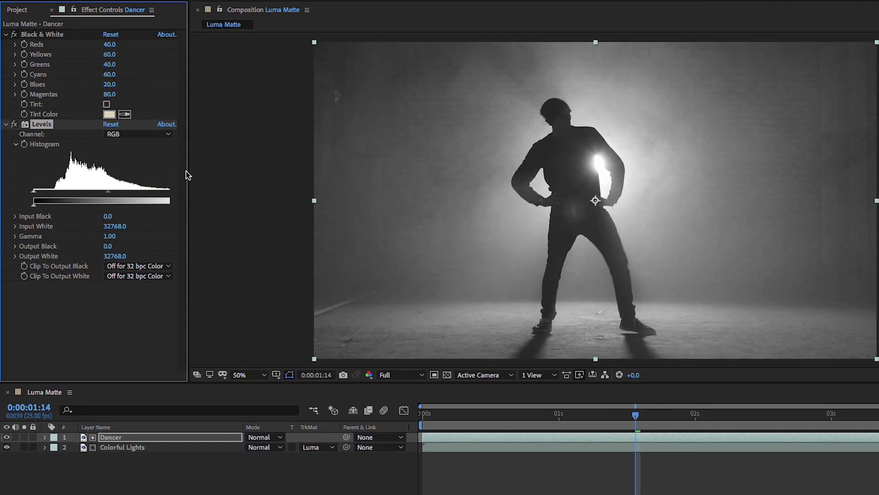
# Drag the Levels input black up to 4883.1 to darken the background.
pyautogui.moveTo(188, 173); pyautogui.dragTo(224, 173)
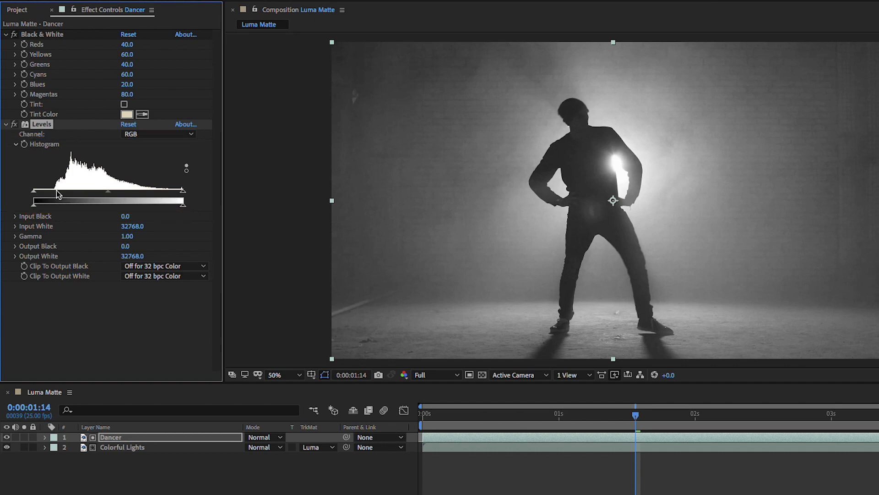
pyautogui.click(34, 193)
pyautogui.moveTo(34, 194); pyautogui.dragTo(55, 195)
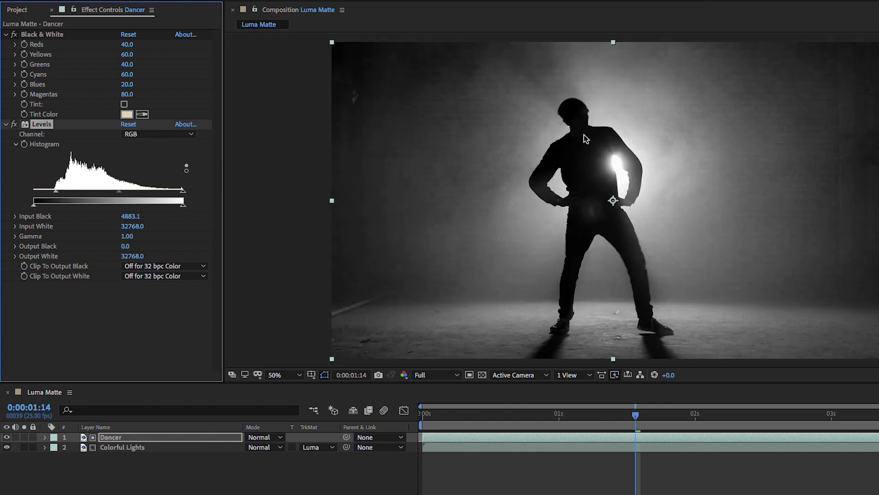
pyautogui.moveTo(183, 192); pyautogui.dragTo(189, 191)
# Hide Dancer and return near the start to preview the bokeh silhouette composite.
pyautogui.click(6, 437)
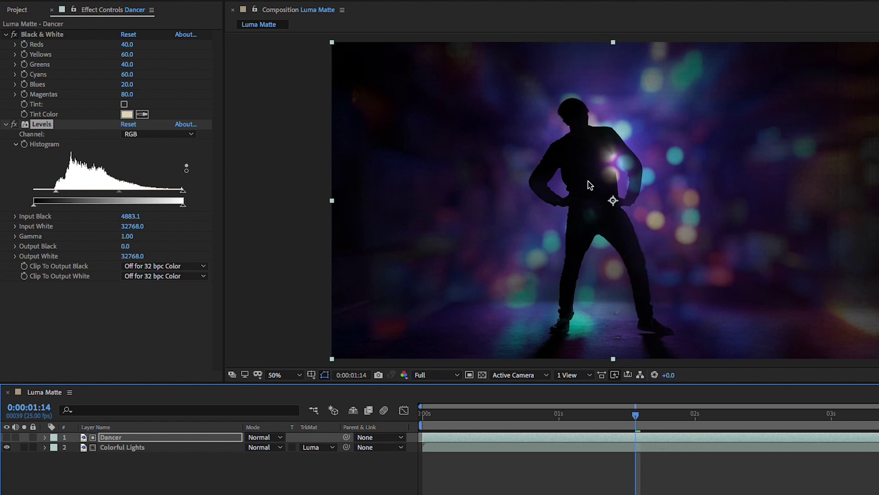
pyautogui.click(7, 438)
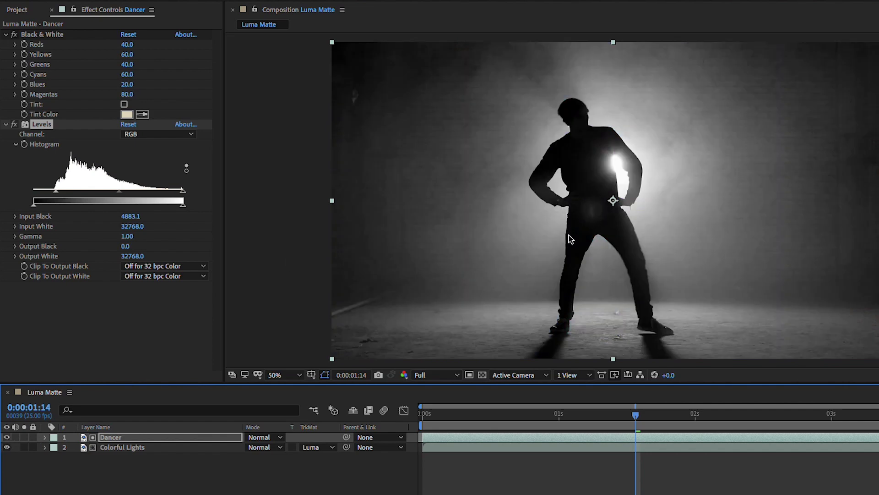
pyautogui.click(7, 438)
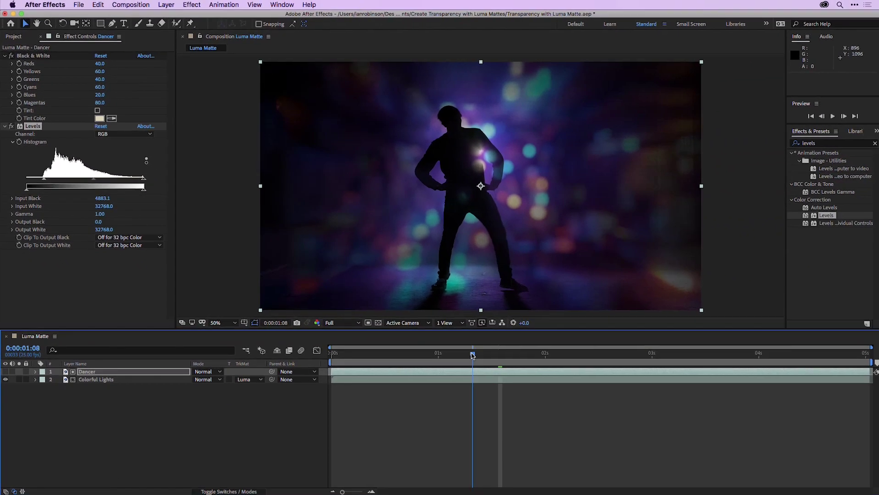
pyautogui.moveTo(497, 352); pyautogui.dragTo(311, 352)
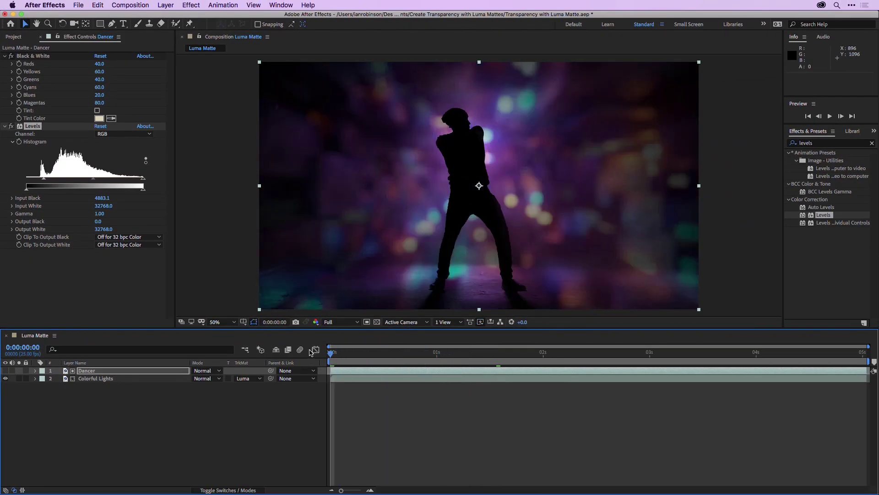